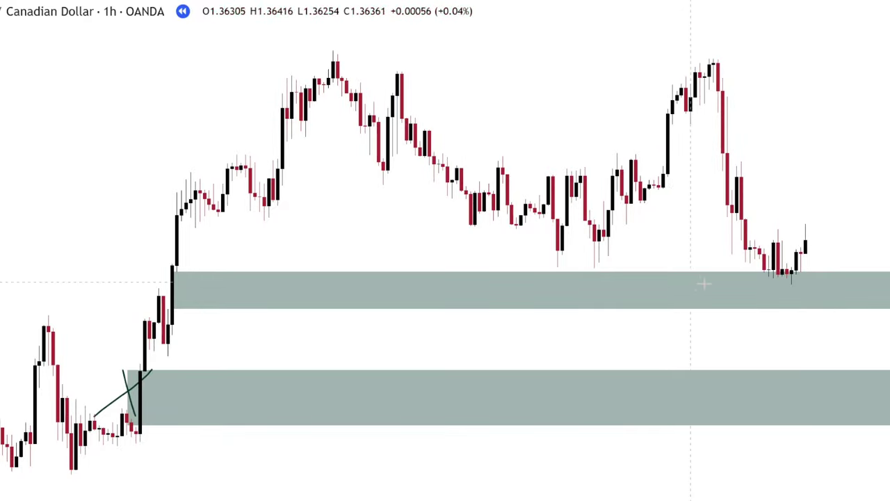
Circle the latest lows touching the upper green zone and place a horizontal ray across it from the earlier swing high
mouse_move(800, 266)
left_mouse_down()
mouse_move(765, 278)
mouse_move(803, 270)
left_mouse_up()
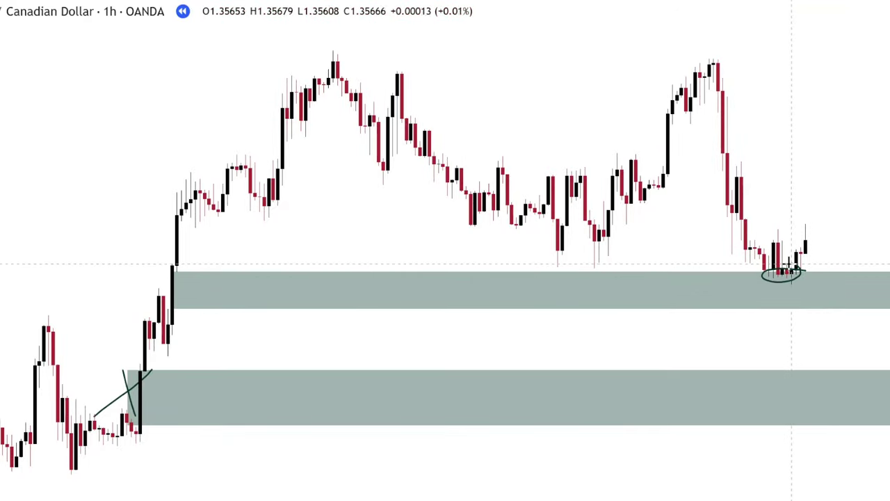
left_click(145, 288)
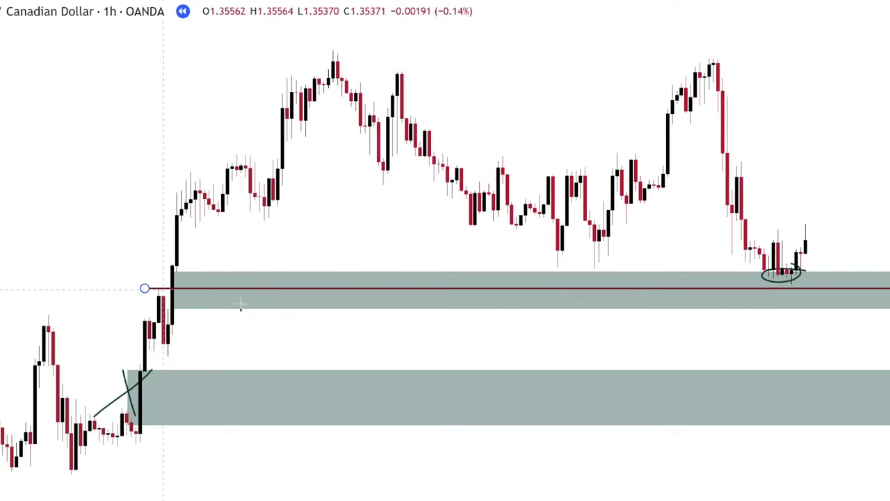
left_click(274, 288)
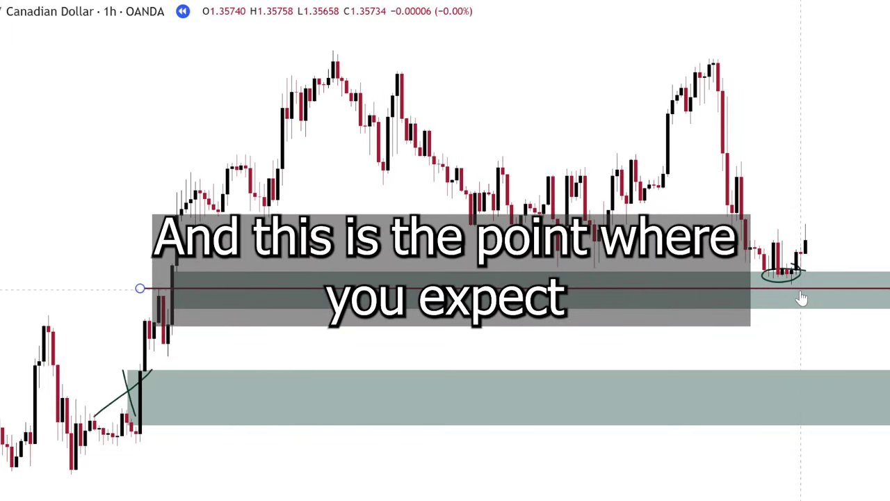
Sketch freehand the bounce off the upper zone and a projected drop from the latest candle back to the horizontal ray
left_click_drag(837, 334, 654, 313)
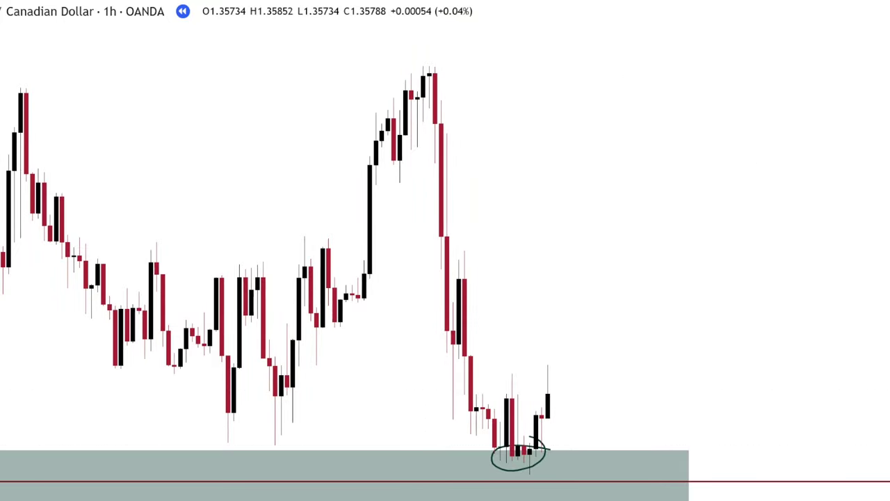
mouse_move(501, 398)
left_mouse_down()
mouse_move(530, 467)
mouse_move(553, 451)
mouse_move(524, 427)
mouse_move(554, 349)
left_mouse_up()
mouse_move(534, 345)
left_mouse_down()
mouse_move(536, 368)
mouse_move(564, 406)
mouse_move(590, 477)
mouse_move(590, 459)
left_mouse_up()
scroll(835, 343, "down", 2)
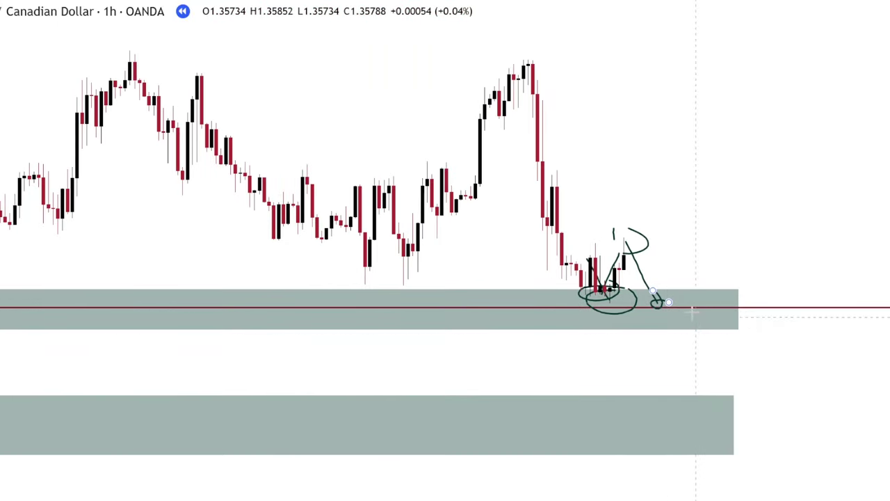
Undo the bounce sketches, the circle around the lows and the horizontal ray on the Canadian Dollar chart
key("ctrl+z")
key("ctrl+z")
key("ctrl+z")
key("ctrl+z")
key("ctrl+z")
key("ctrl+z")
scroll(445, 251, "left", 3)
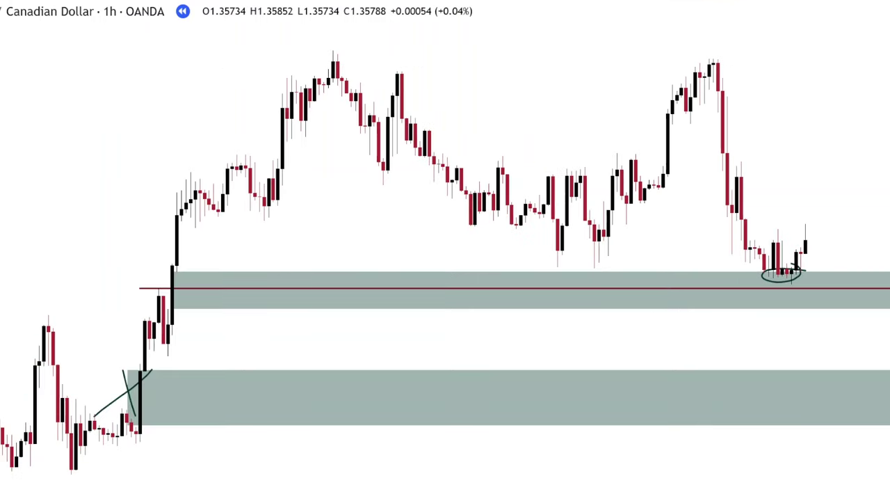
key("ctrl+z")
key("ctrl+z")
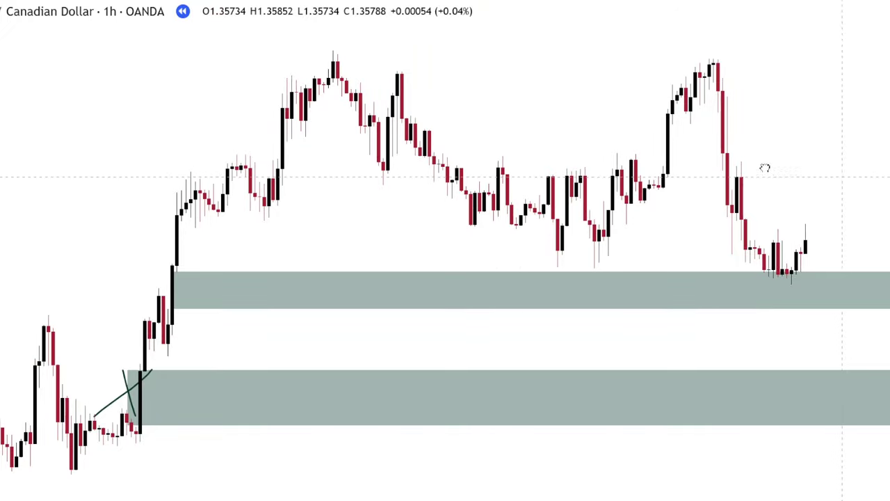
Sketch a price path from the latest candle through the upper zone into the lower zone, marking the recent low and circling the endpoint
scroll(766, 168, "right", 5)
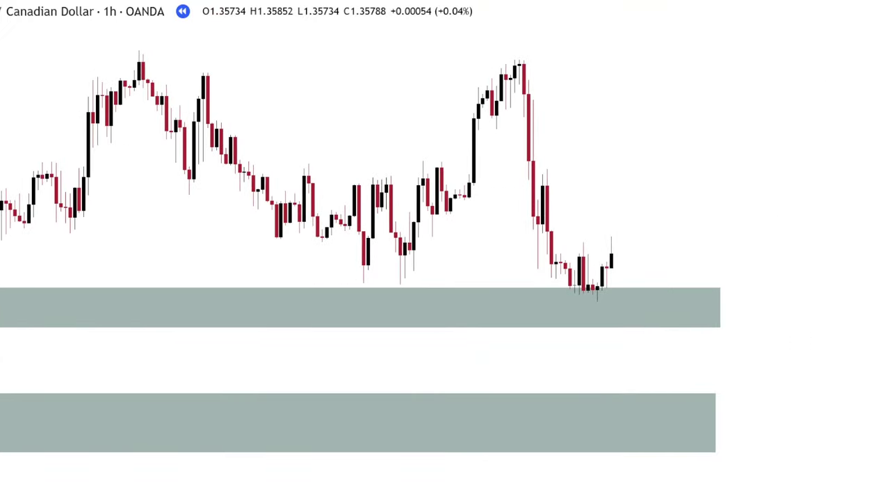
left_click_drag(614, 247, 634, 284)
left_click_drag(583, 303, 647, 303)
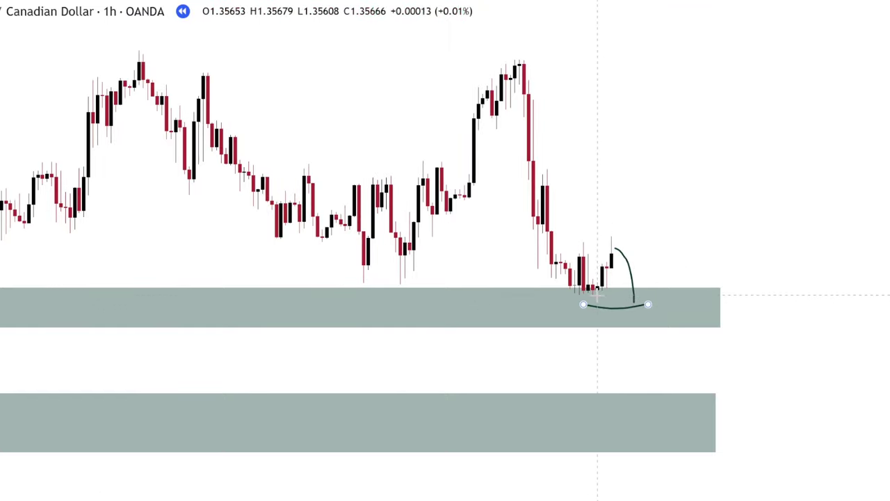
mouse_move(585, 299)
left_mouse_down()
mouse_move(648, 302)
mouse_move(635, 304)
mouse_move(644, 311)
mouse_move(638, 318)
mouse_move(666, 411)
mouse_move(680, 387)
mouse_move(669, 411)
mouse_move(679, 453)
left_mouse_up()
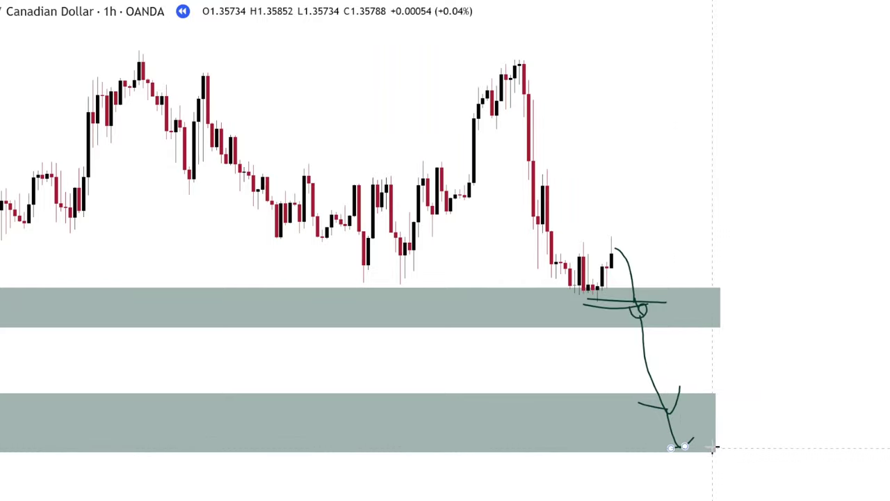
mouse_move(669, 420)
left_mouse_down()
mouse_move(709, 461)
mouse_move(690, 435)
left_mouse_up()
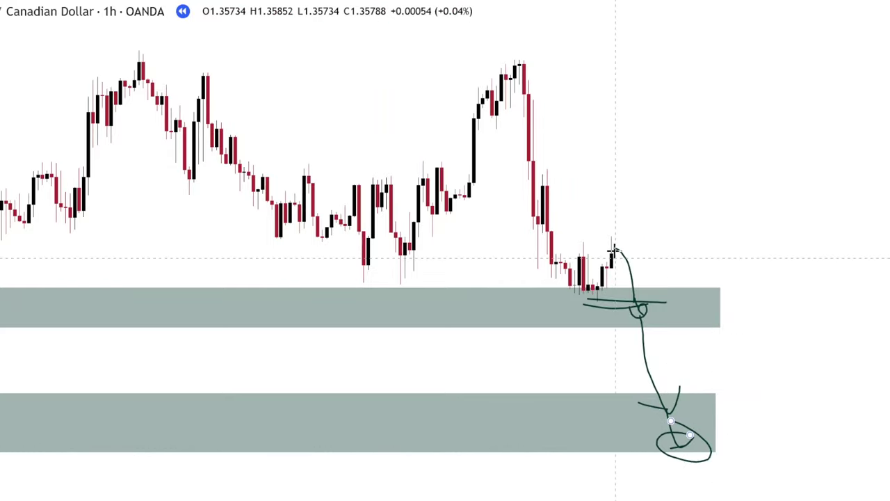
mouse_move(615, 249)
left_mouse_down()
mouse_move(700, 376)
mouse_move(706, 434)
mouse_move(639, 318)
left_mouse_up()
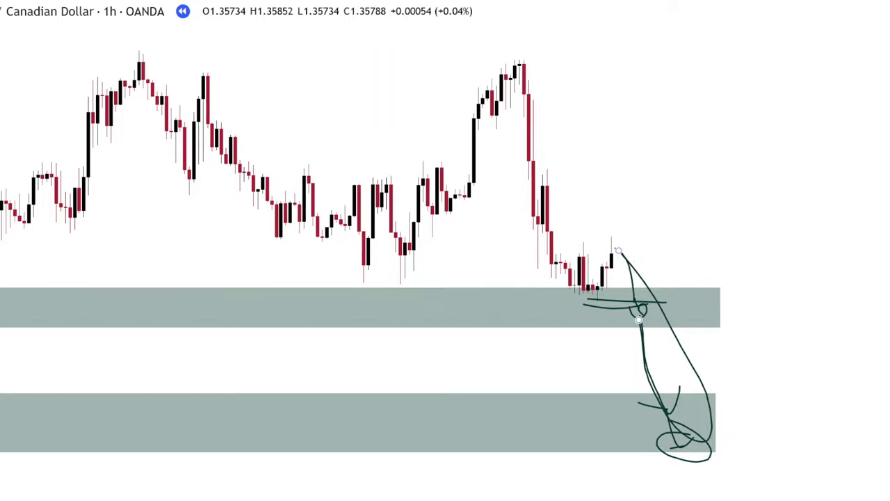
Undo the freehand strokes of the projected drop into the lower zone
key("ctrl+z")
key("ctrl+z")
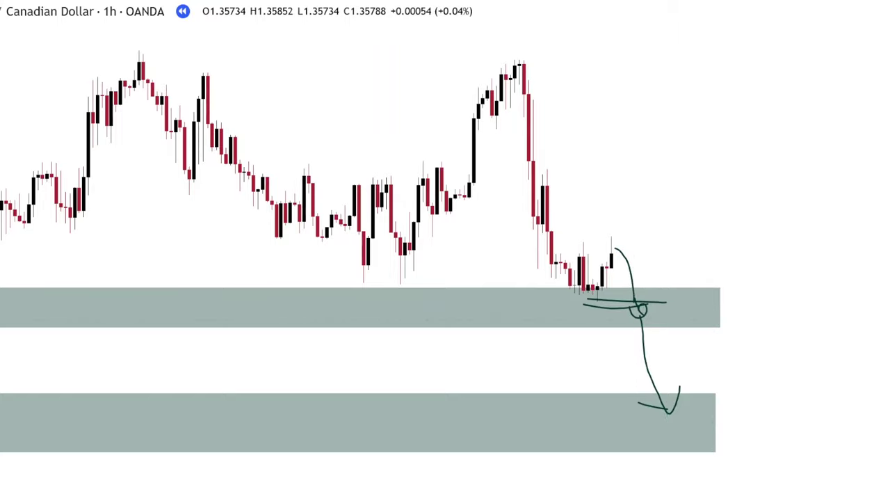
key("ctrl+z")
key("ctrl+z")
key("ctrl+z")
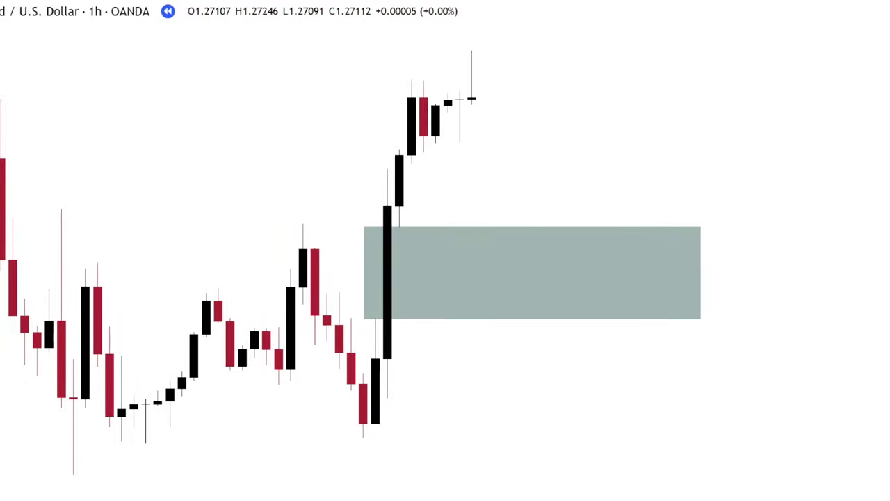
On the U.S. Dollar 1h chart, place horizontal rays at the swing high above the green zone and along the zone's lower edge
left_click(285, 223)
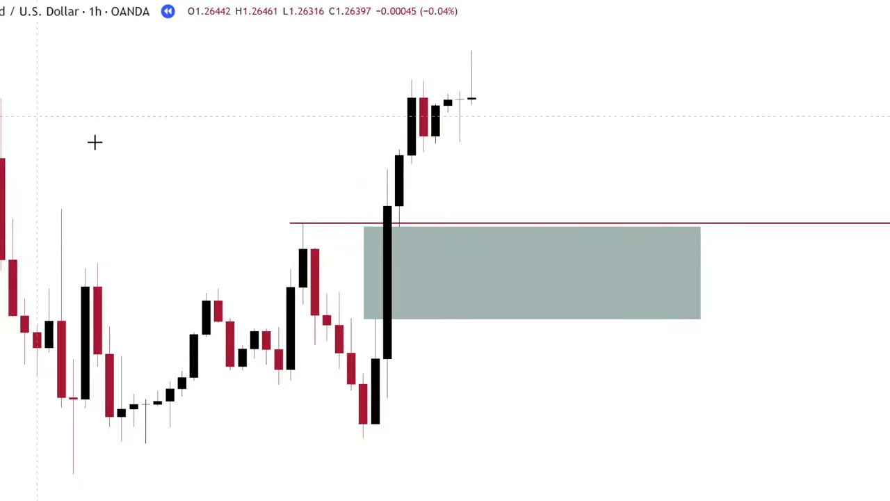
left_click(339, 318)
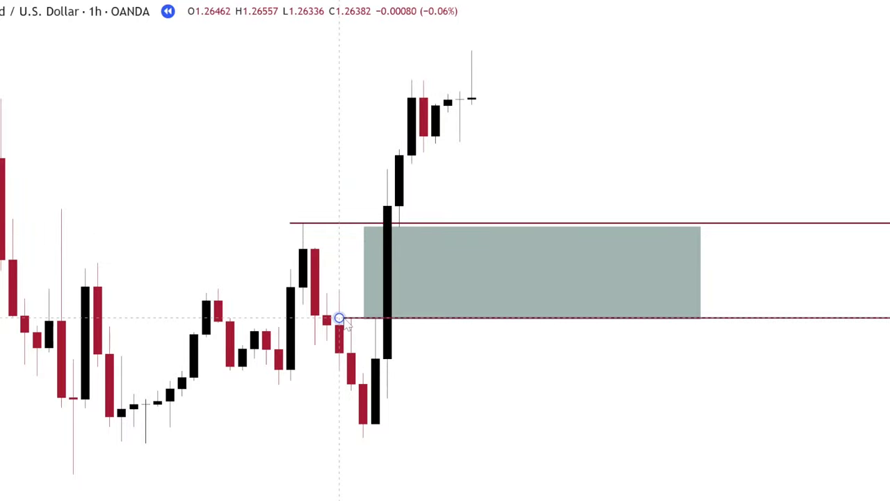
left_click(429, 384)
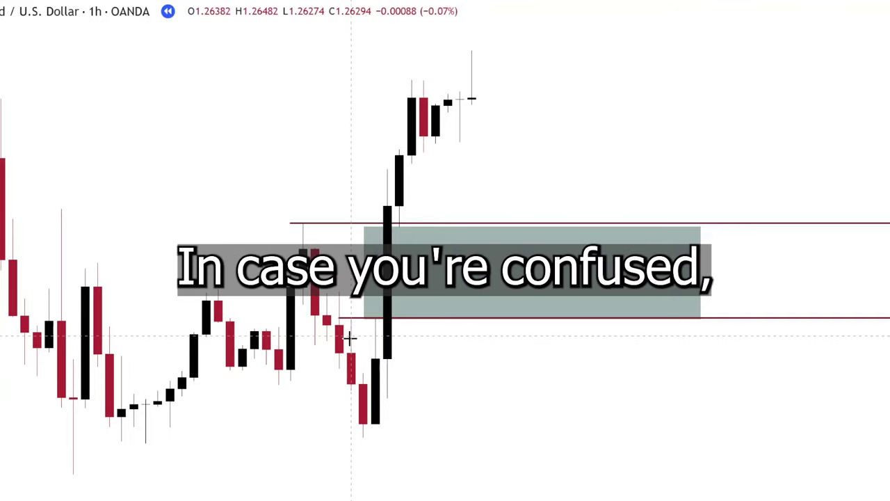
Sketch a rise, pullback and break above a freehand level below the green zone, and circle the candle wick beneath the lower ray
mouse_move(483, 407)
left_mouse_down()
mouse_move(498, 338)
mouse_move(526, 438)
mouse_move(559, 334)
mouse_move(556, 304)
left_mouse_up()
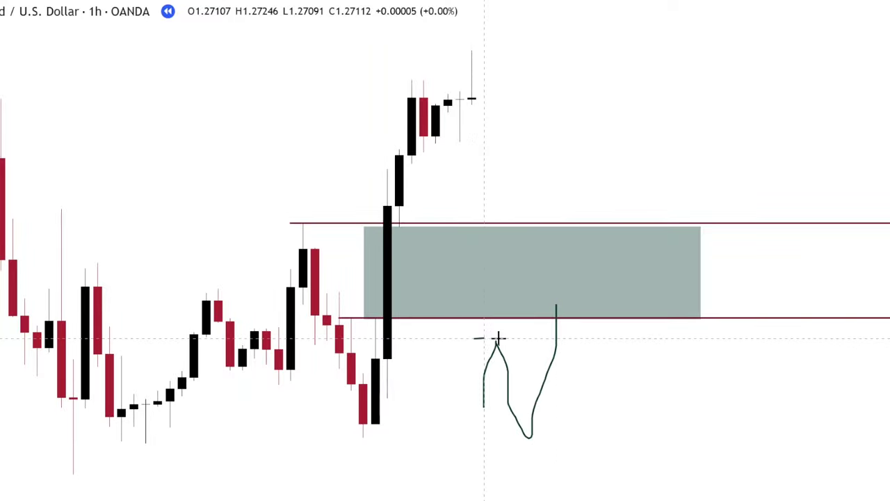
left_click(581, 338)
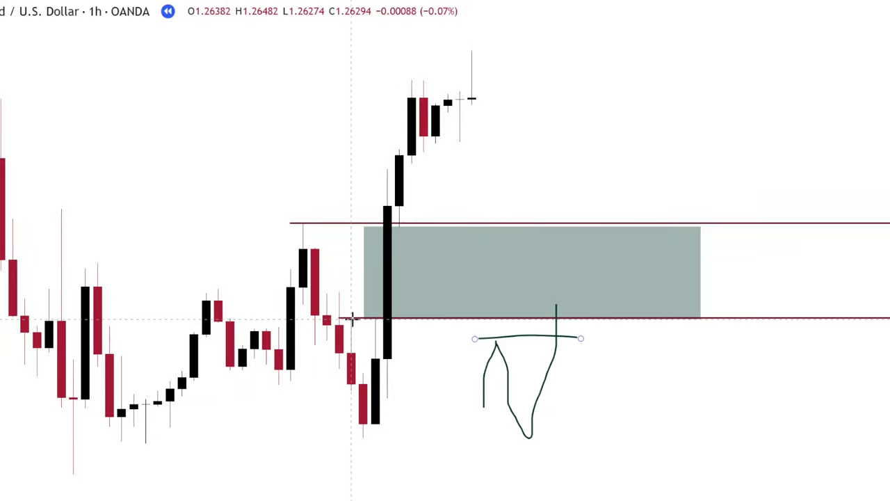
mouse_move(351, 321)
left_mouse_down()
mouse_move(356, 343)
mouse_move(348, 319)
left_mouse_up()
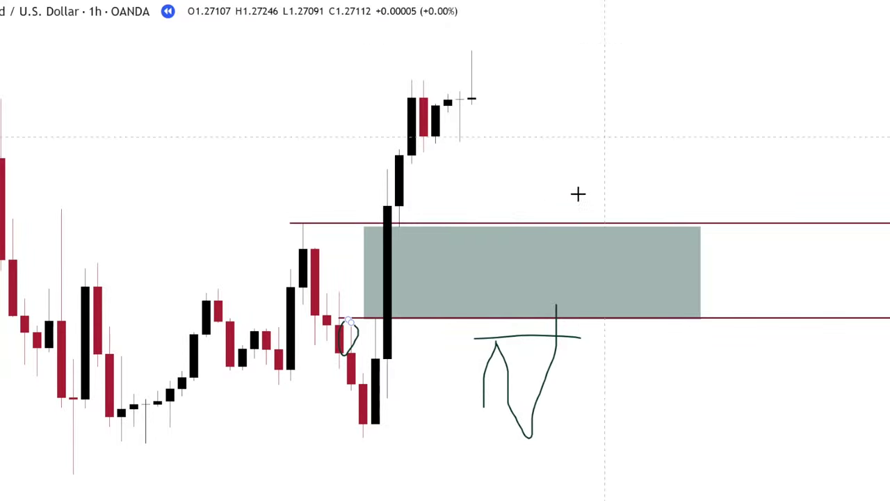
Undo the break-of-level sketch and the circle around the wick at the lower ray
key("ctrl+z")
key("ctrl+z")
key("ctrl+z")
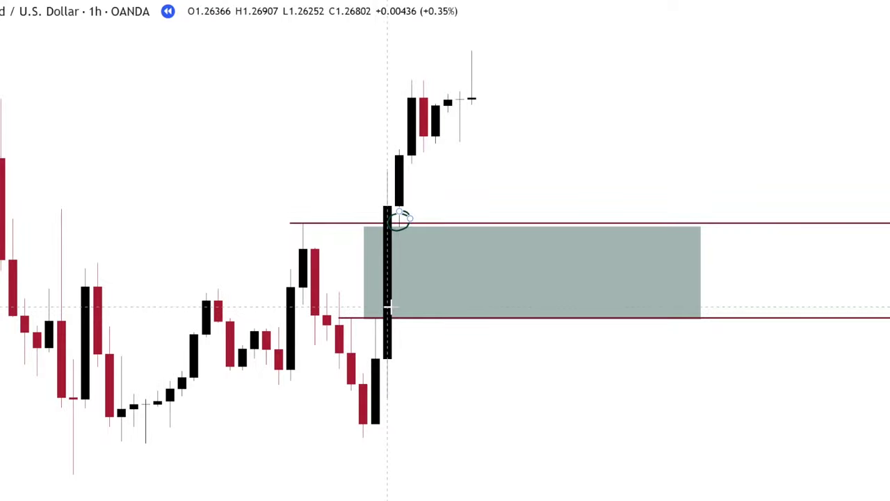
Circle the wick at the zone's lower edge and sketch price dipping into the zone, breaking a freehand level, then dropping to a circled endpoint
mouse_move(385, 307)
left_mouse_down()
mouse_move(369, 326)
mouse_move(388, 312)
mouse_move(375, 315)
left_mouse_up()
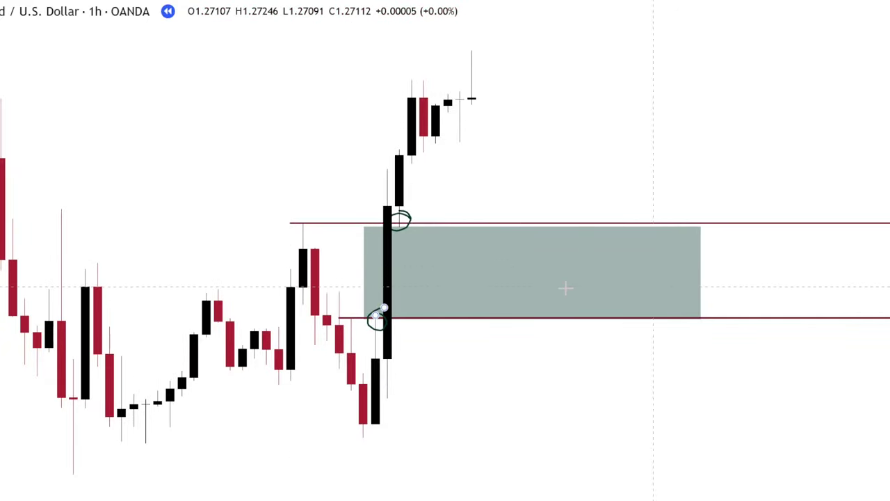
mouse_move(472, 99)
left_mouse_down()
mouse_move(530, 245)
mouse_move(546, 198)
mouse_move(580, 157)
left_mouse_up()
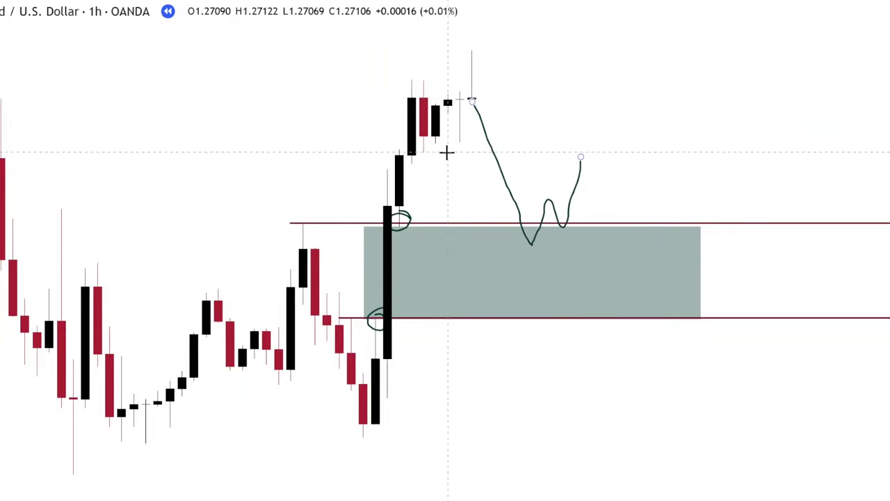
left_click_drag(416, 151, 645, 162)
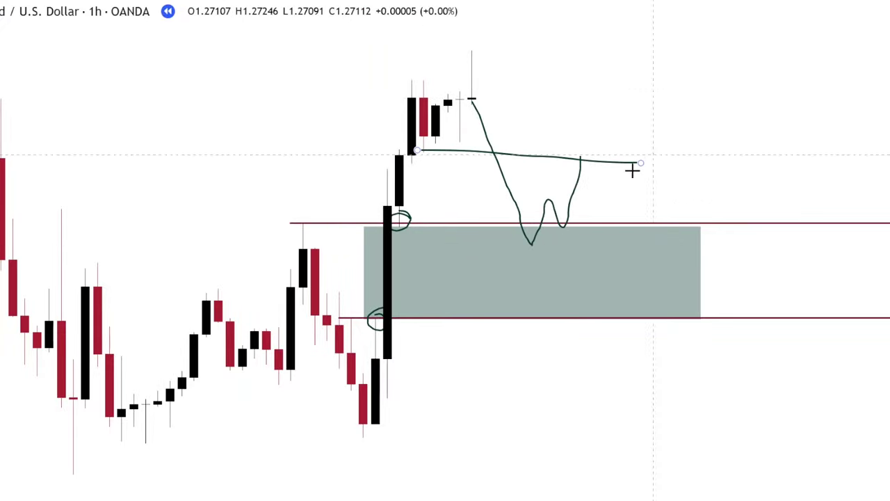
mouse_move(583, 161)
left_mouse_down()
mouse_move(588, 129)
mouse_move(652, 331)
mouse_move(672, 320)
left_mouse_up()
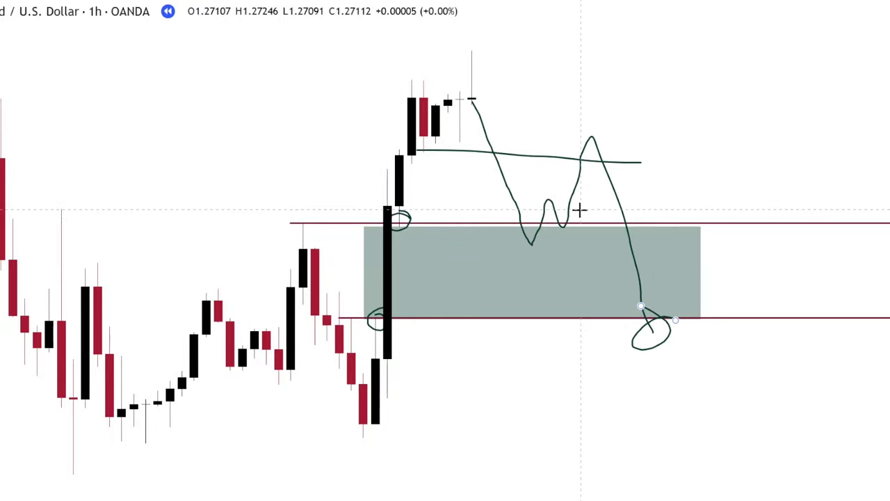
mouse_move(578, 206)
left_mouse_down()
mouse_move(532, 247)
mouse_move(544, 200)
left_mouse_up()
Undo the most recent freehand strokes on the projected price path
key("ctrl+z")
key("ctrl+z")
key("ctrl+z")
key("ctrl+z")
key("ctrl+z")
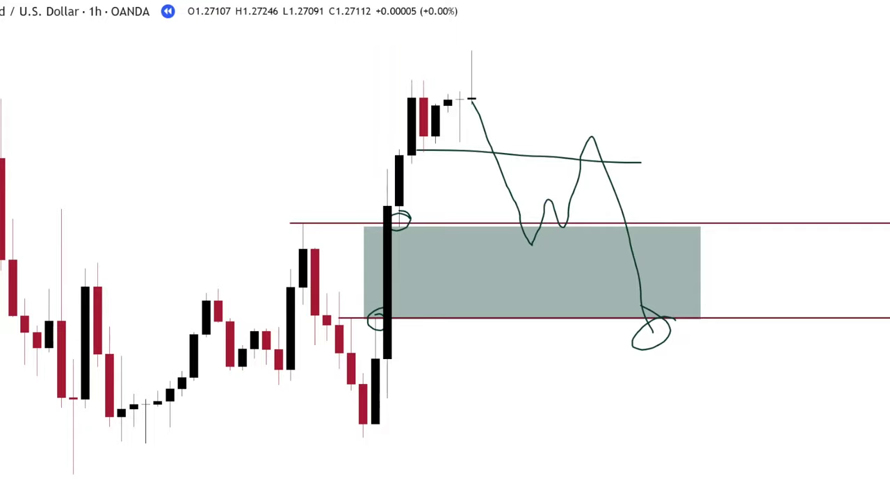